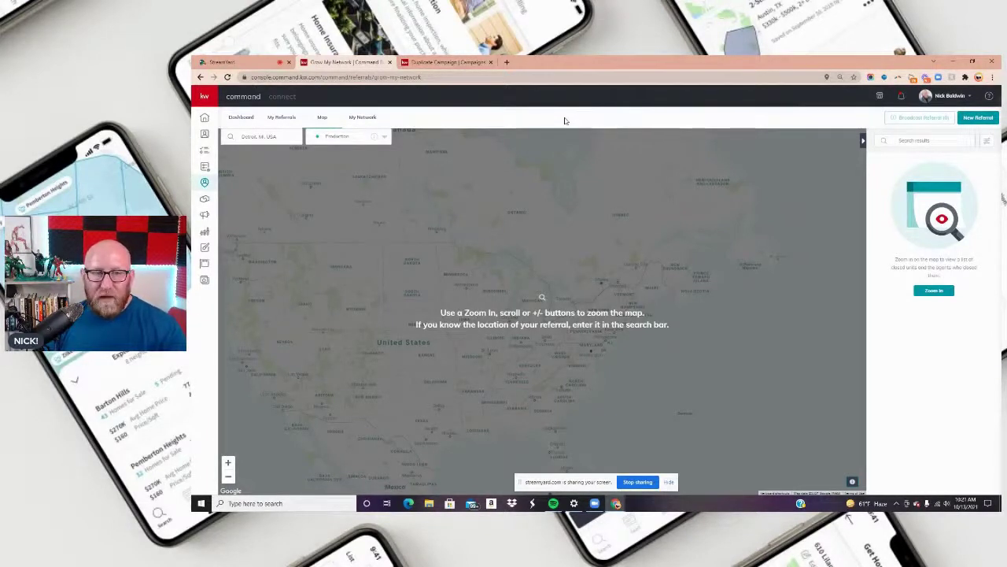
Switch the map view to Referral Patterns to show Detroit's destination cities, Jacksonville, FL first
click(351, 139)
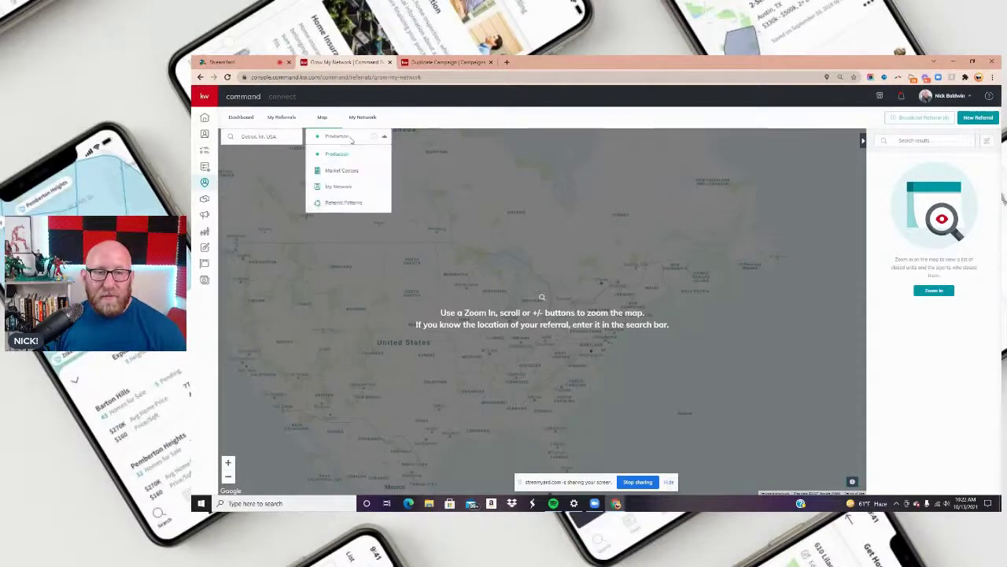
click(343, 203)
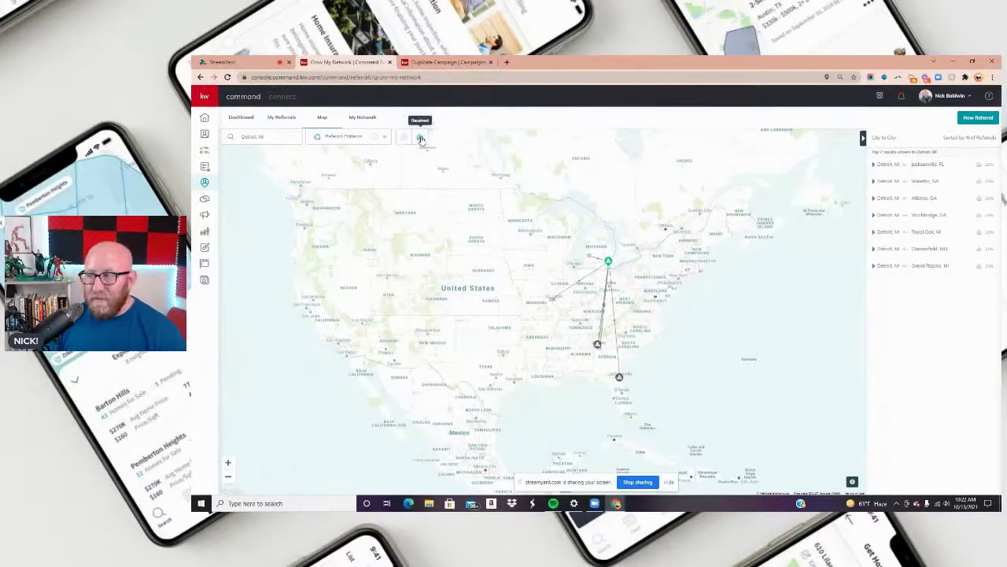
mouse_move(929, 163)
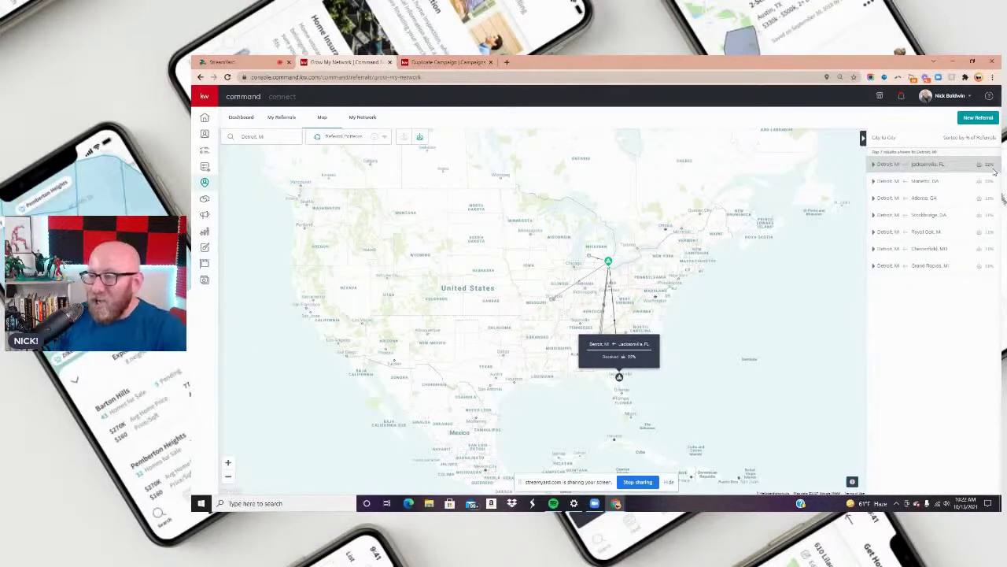
View the Detroit–Marietta route, then zoom the map to the Detroit–Jacksonville, FL route
click(932, 180)
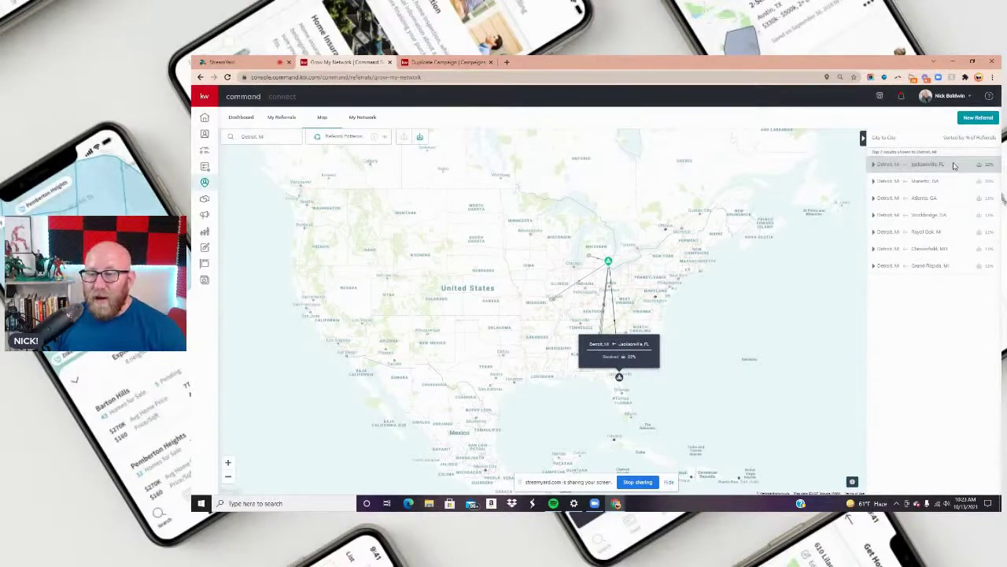
click(954, 165)
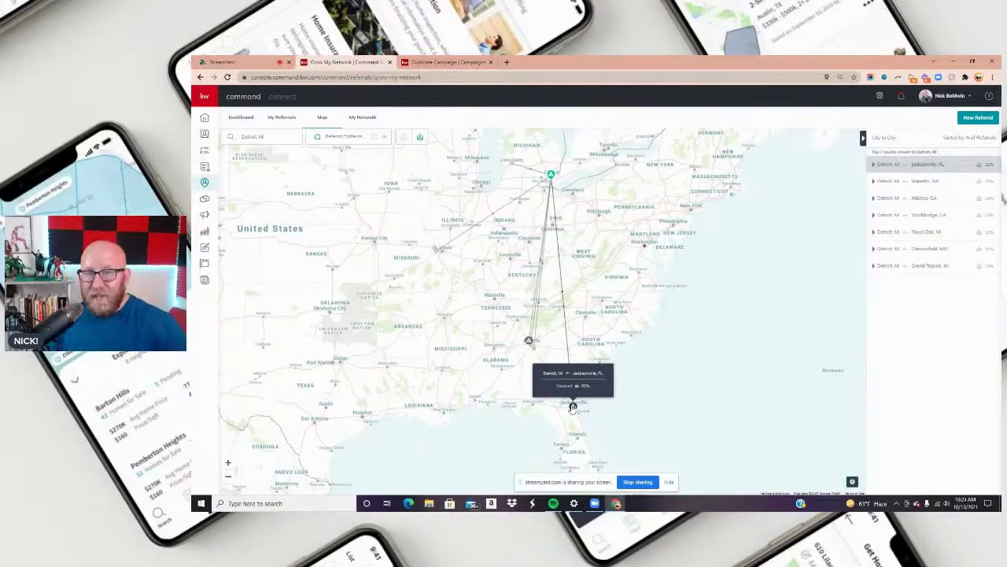
Bring up the duplicated Clarkston campaign and scroll to its 50-mile Clarkston, Michigan audience
click(438, 65)
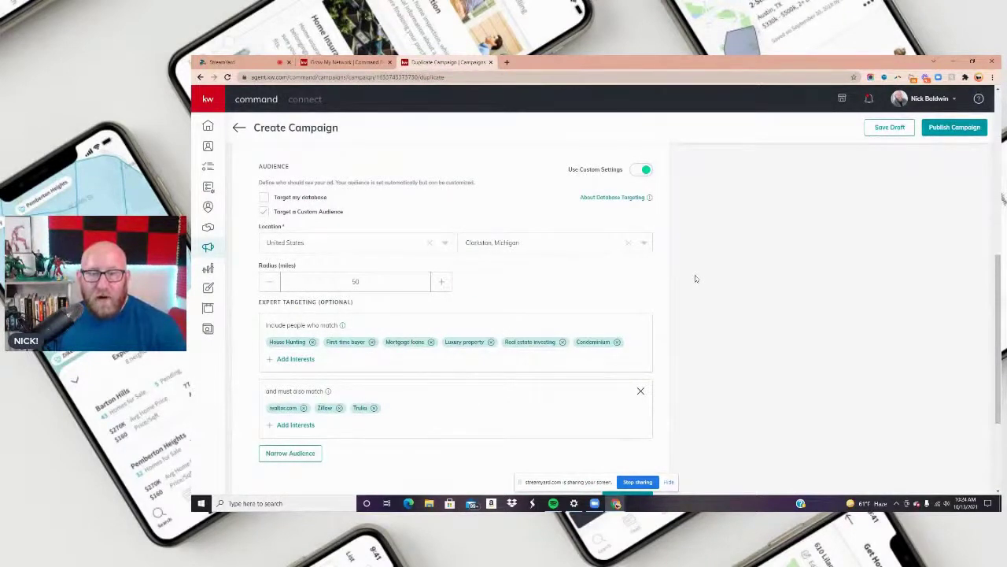
scroll(683, 296, up, 4)
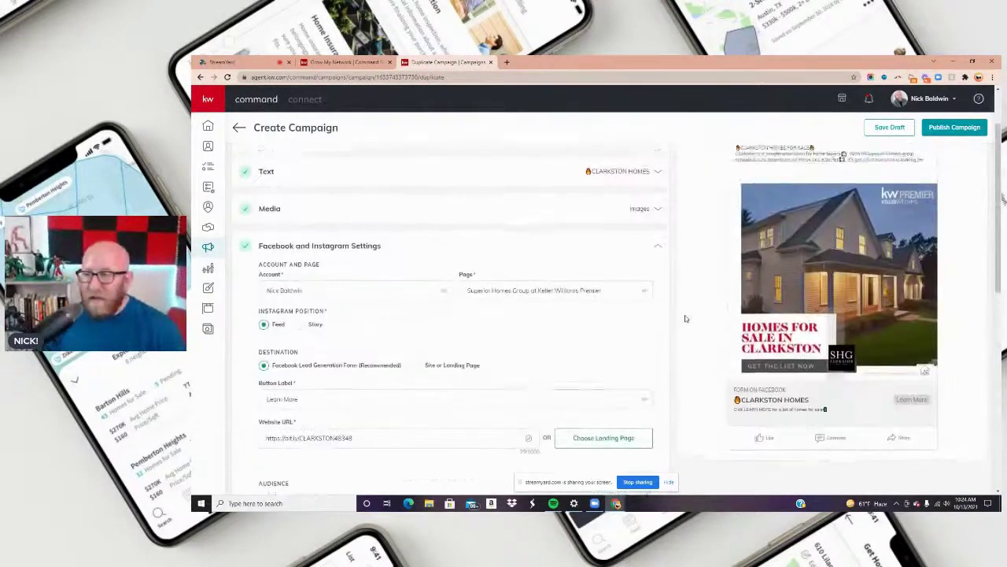
scroll(684, 318, up, 1)
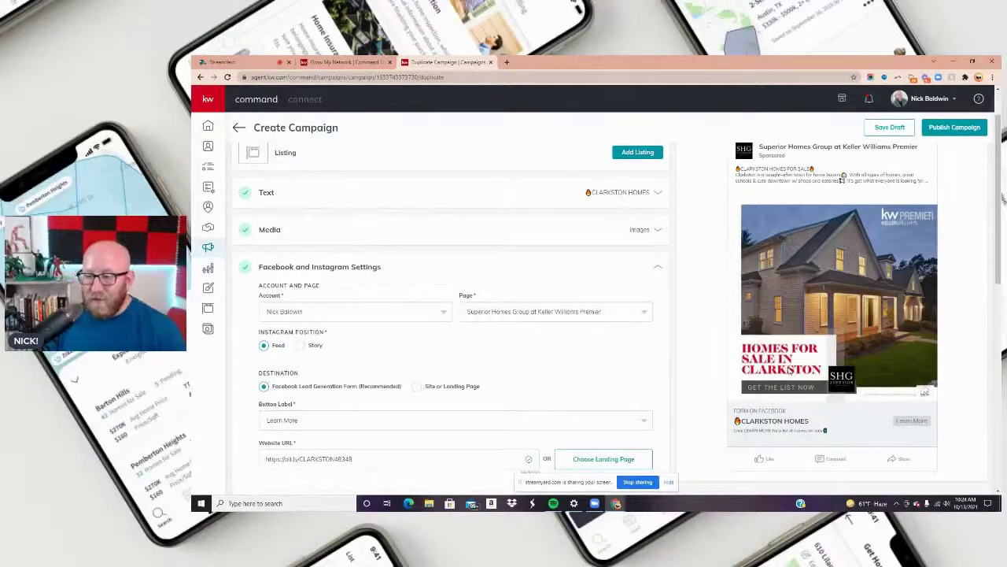
scroll(700, 346, down, 4)
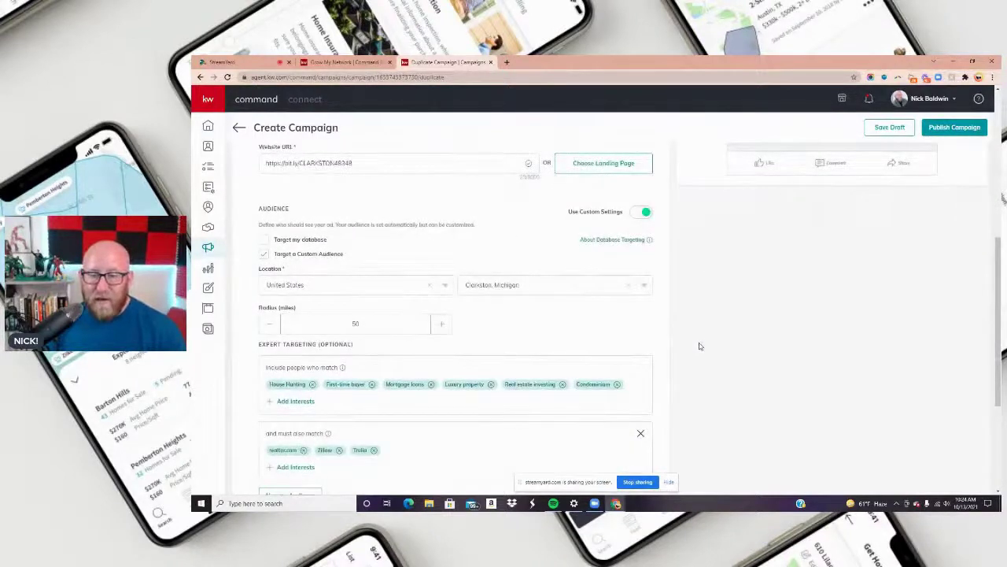
Replace the Clarkston, Michigan location with Jacksonville, Florida, keeping the 50-mile radius
click(628, 287)
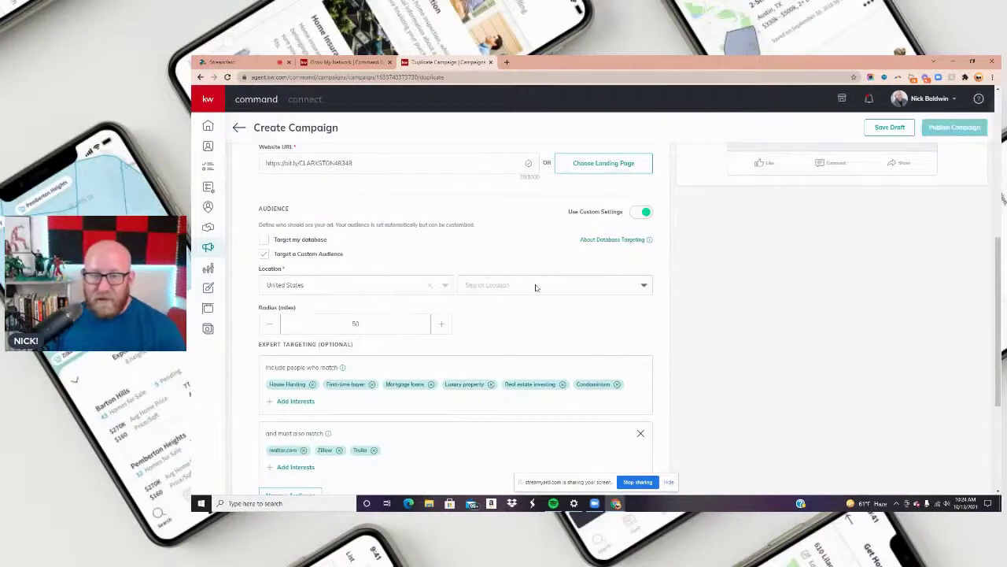
text(clarkston)
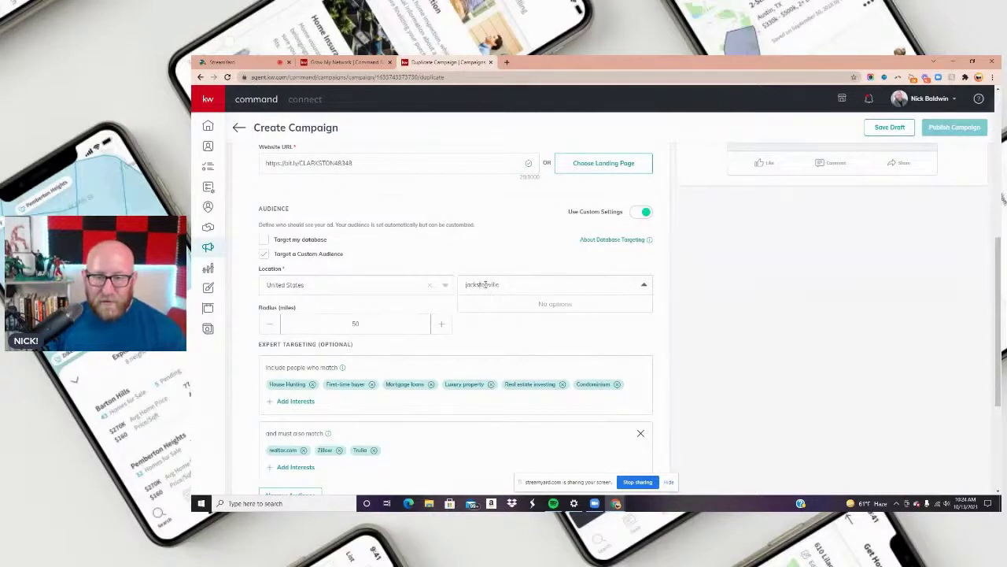
click(518, 286)
text(jack)
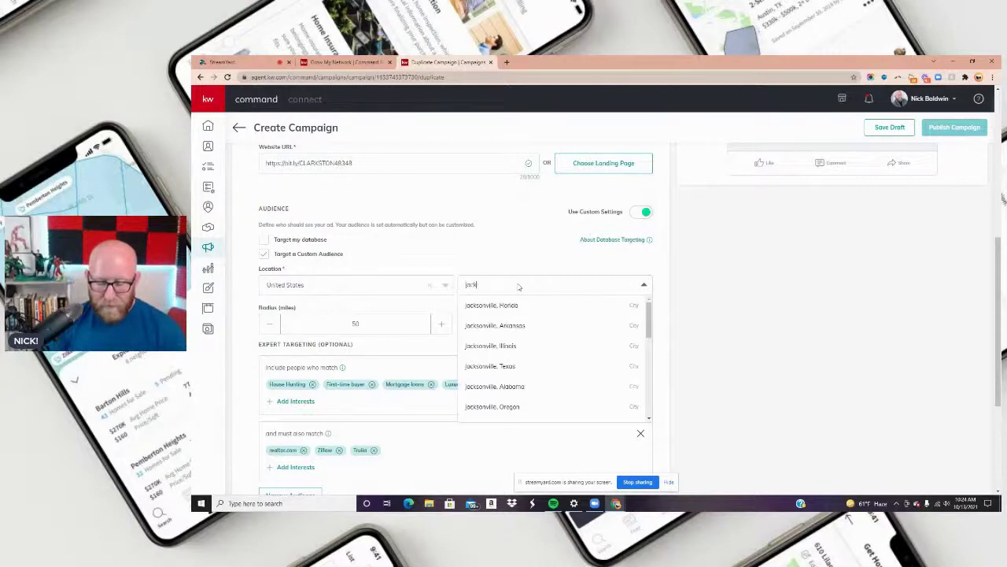
text(son)
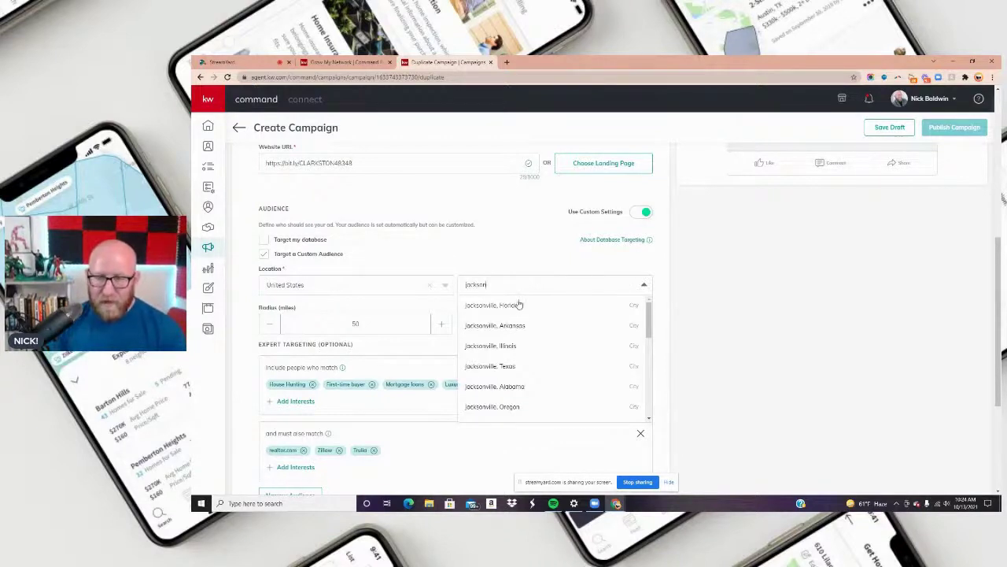
click(517, 305)
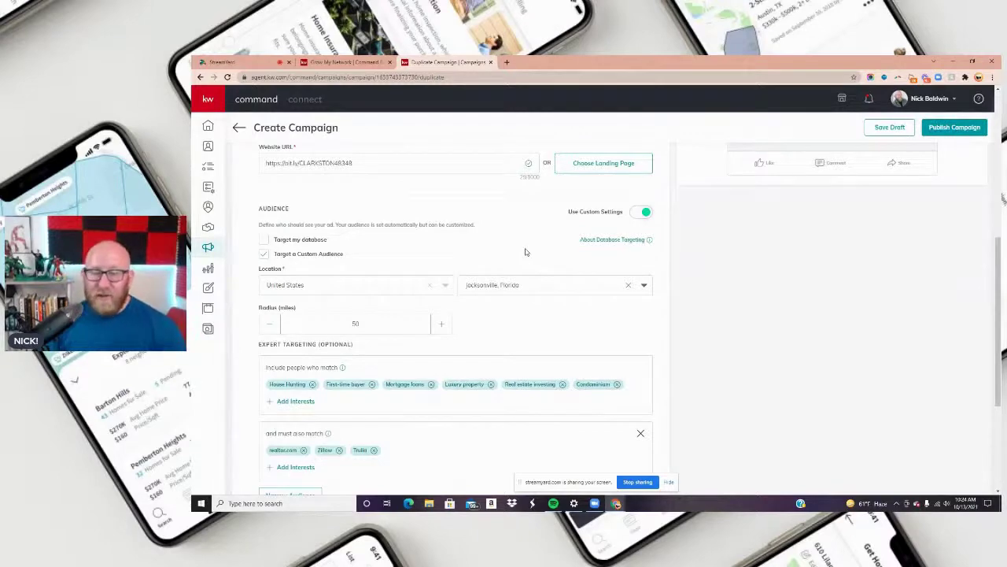
Check the five-day October 14–19 run and $50 budget, then save the draft
scroll(526, 252, down, 10)
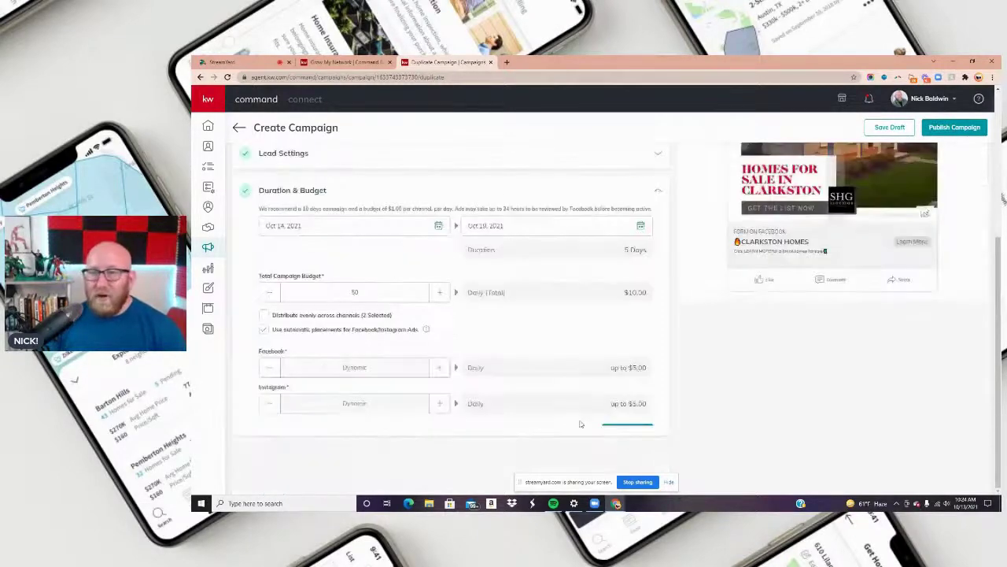
click(628, 418)
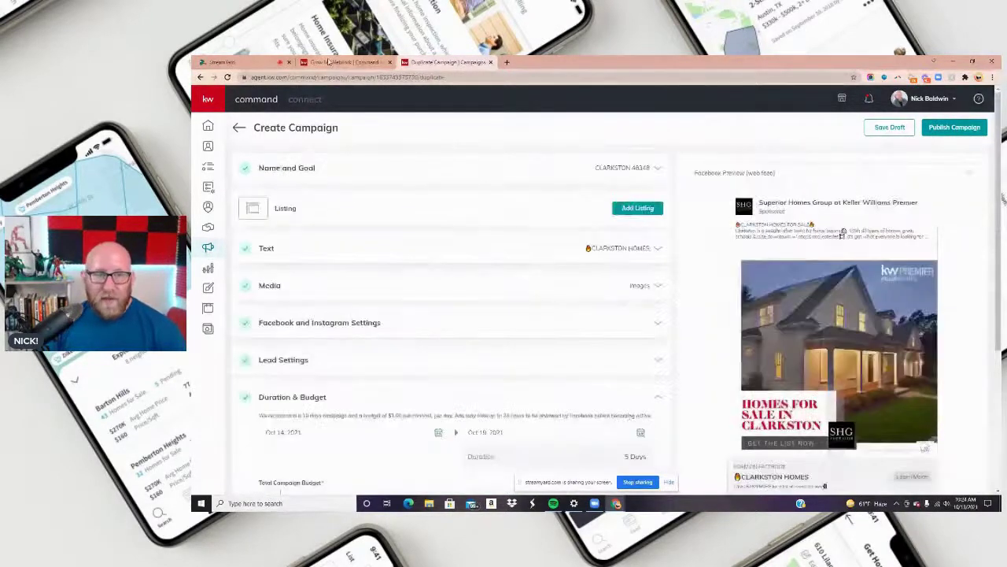